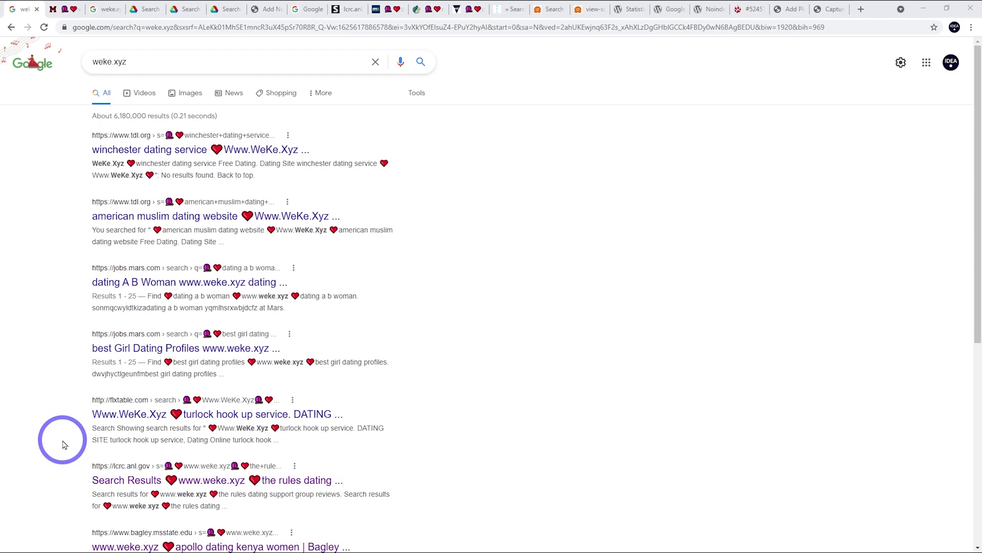
# View the spammed Bagley College page, then the 'weke.xyz site:gov' results (about 31,300).
pyautogui.scroll(-2, 48, 418)
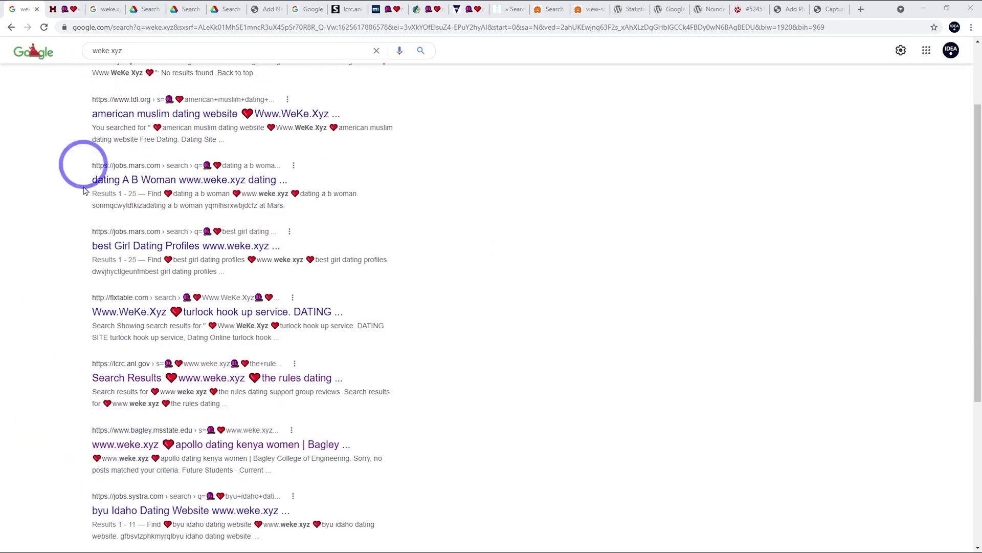
pyautogui.click(61, 9)
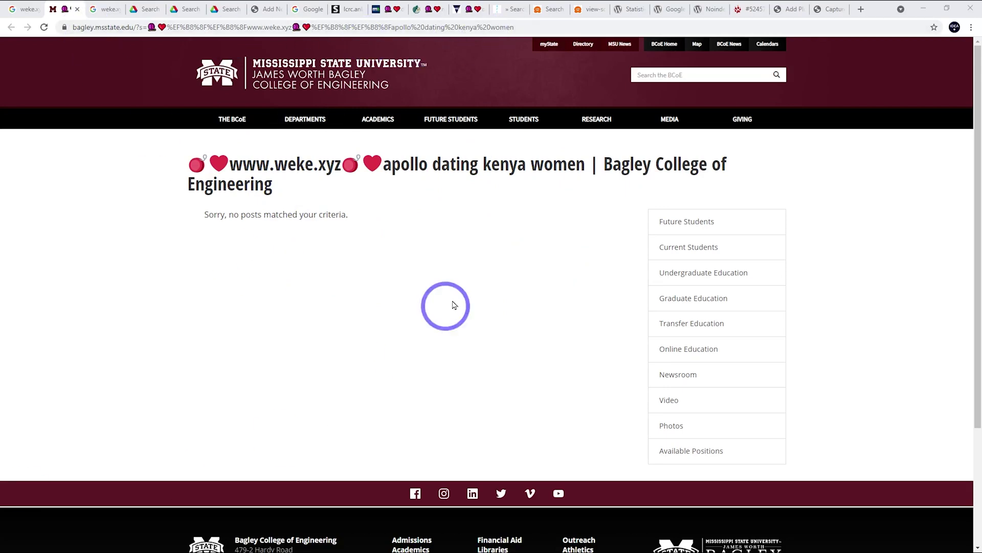
pyautogui.click(105, 8)
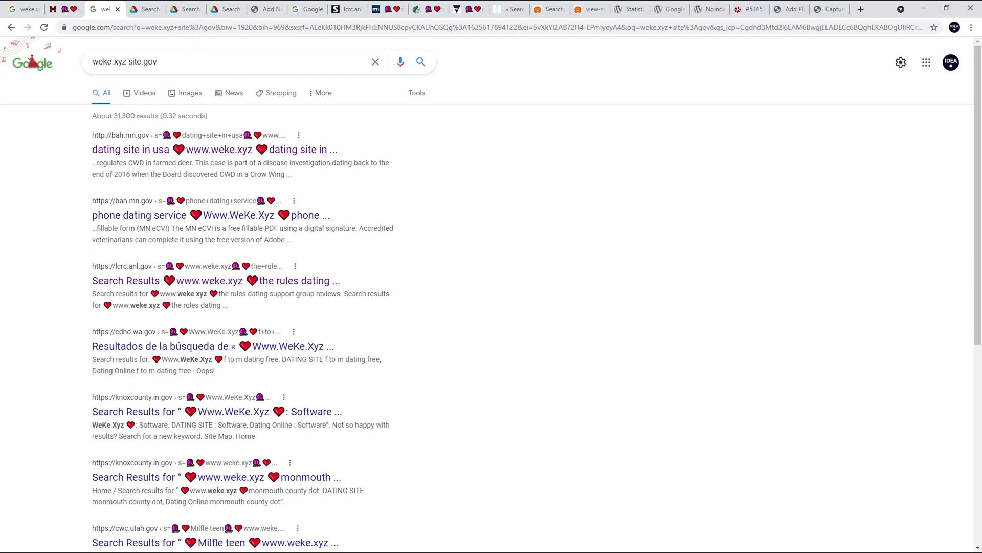
# Step through the spammed Argonne LCRC, Minnesota animal health and Agriculture Victoria pages, ending on Bagley College.
pyautogui.hotkey('ctrl', 'Tab')
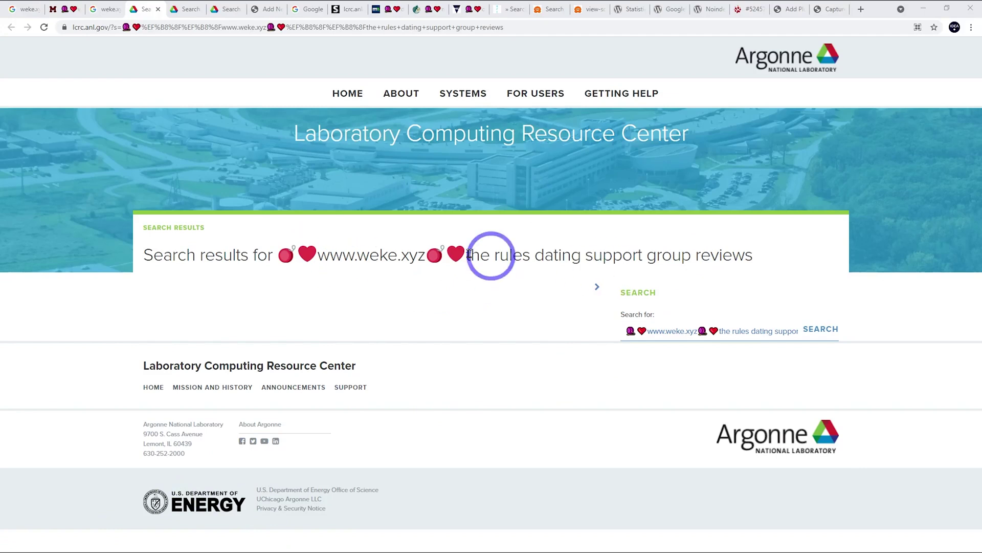
pyautogui.hotkey('ctrl', 'Tab')
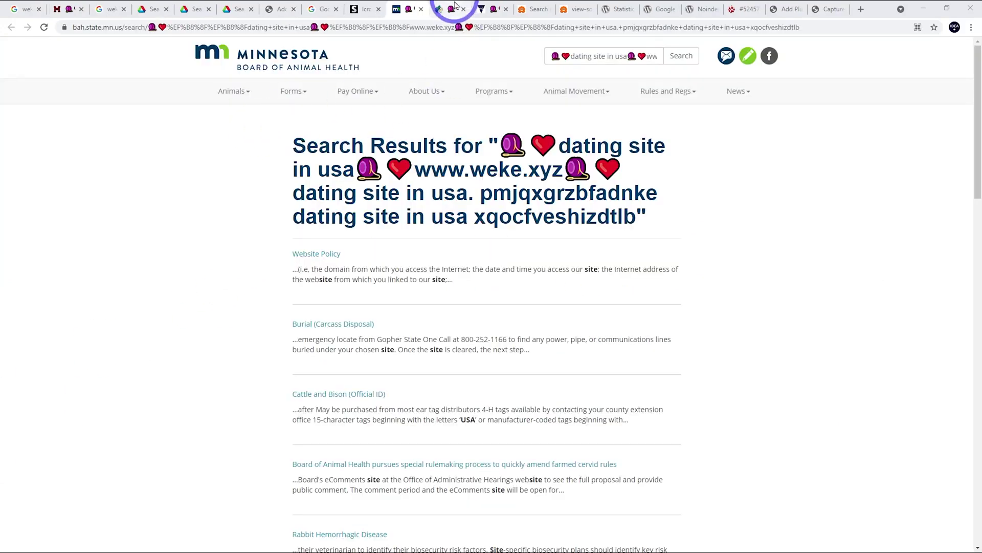
pyautogui.click(455, 6)
pyautogui.click(484, 7)
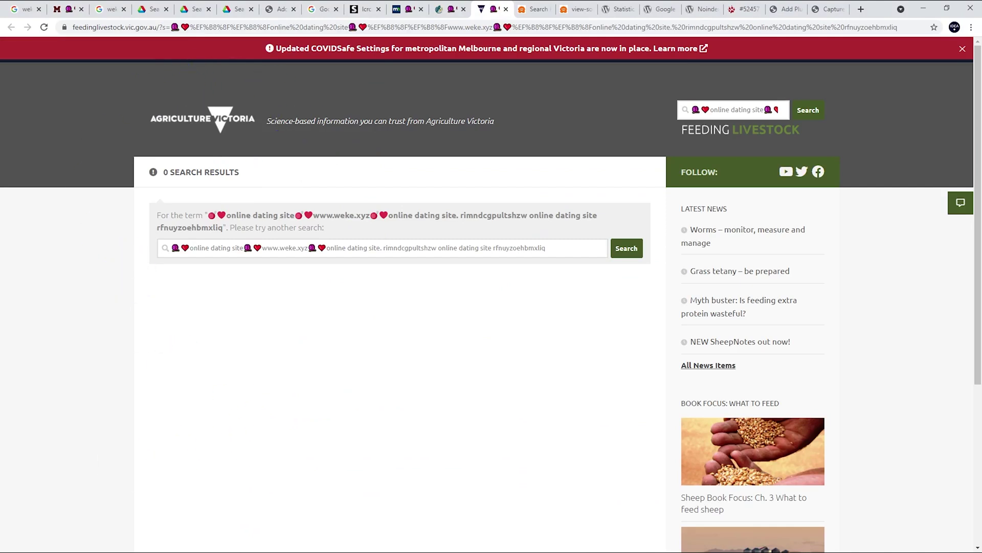
pyautogui.hotkey('ctrl', '2')
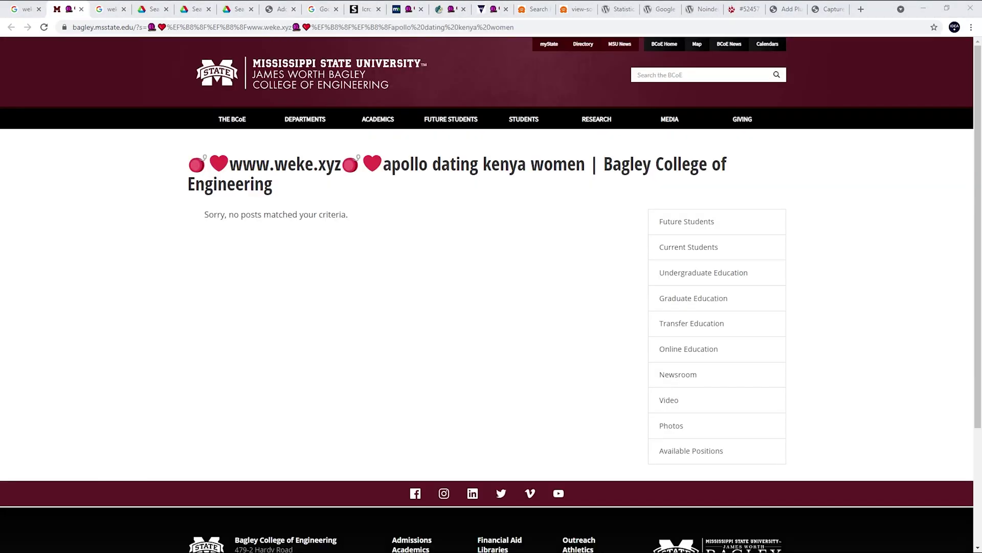
# Search the BCoE site for the lorem ipsum text, then for the emoji 'yoursite.com test' string.
pyautogui.click(658, 75)
pyautogui.hotkey('ctrl', 'v')
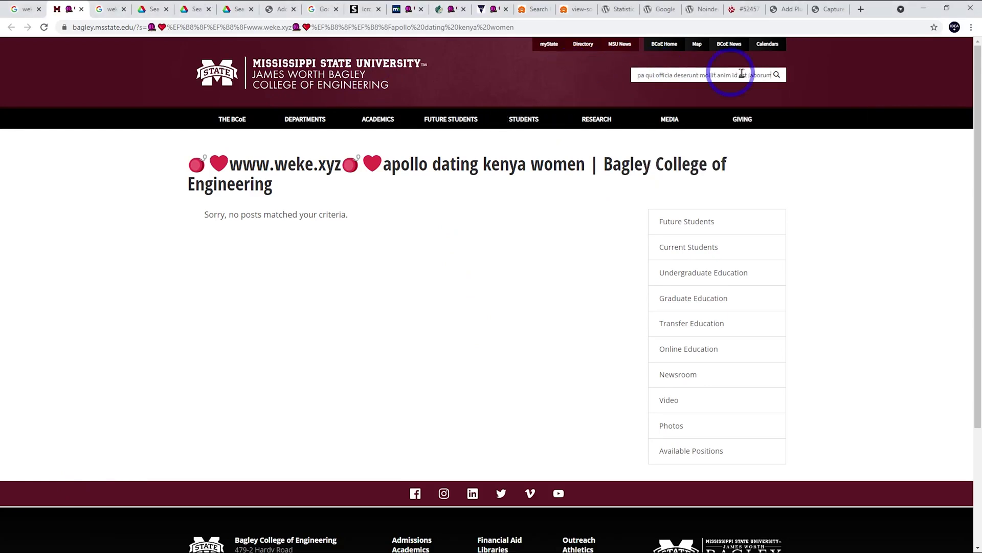
pyautogui.press('Return')
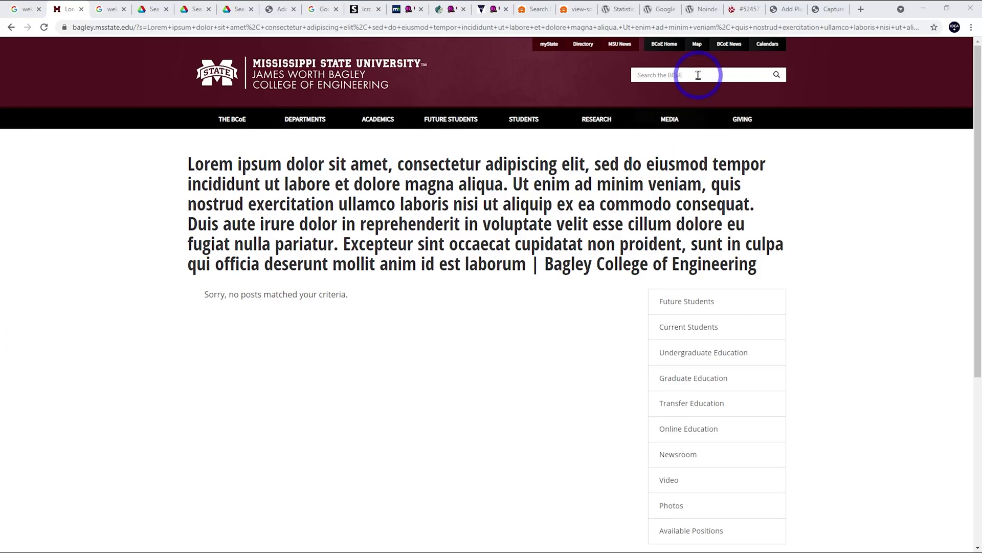
pyautogui.click(755, 72)
pyautogui.write('Lorem ipsum dolor sit amet, consectetur adipiscing elit, sed do eiusmod tempor incididunt ut labore et dolore magna aliqua. Ut enim ad minim veniam, quis nostrud exercitation ullamco laboris nisi ut aliquip ex ea commodo consequat. Duis aute irure dolor in reprehenderit in voluptate velit esse cillum dolore eu fugiat nulla pariatur. Excepteur sint occaecat cupidatat non proident, sunt in culpa qui officia deserunt mollit anim id est laborum')
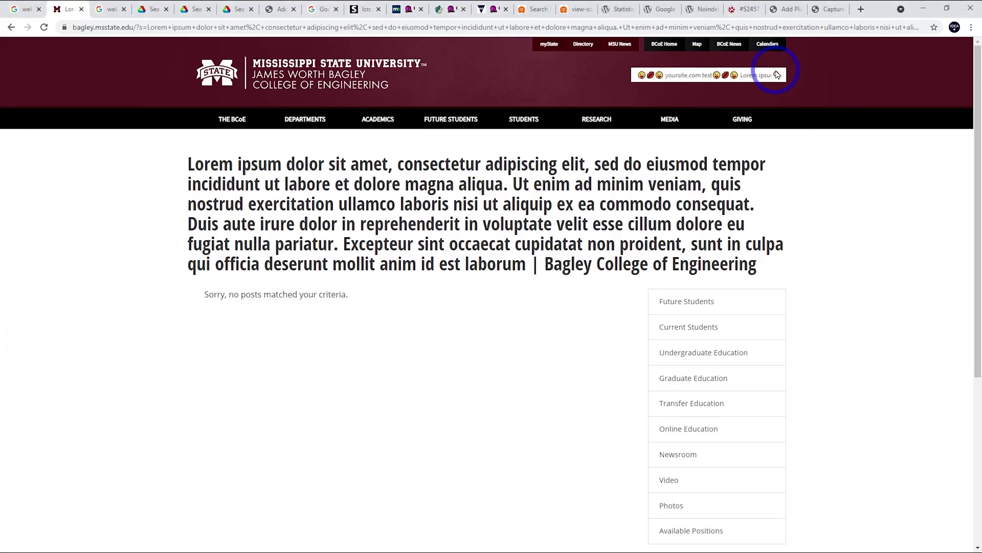
pyautogui.click(777, 75)
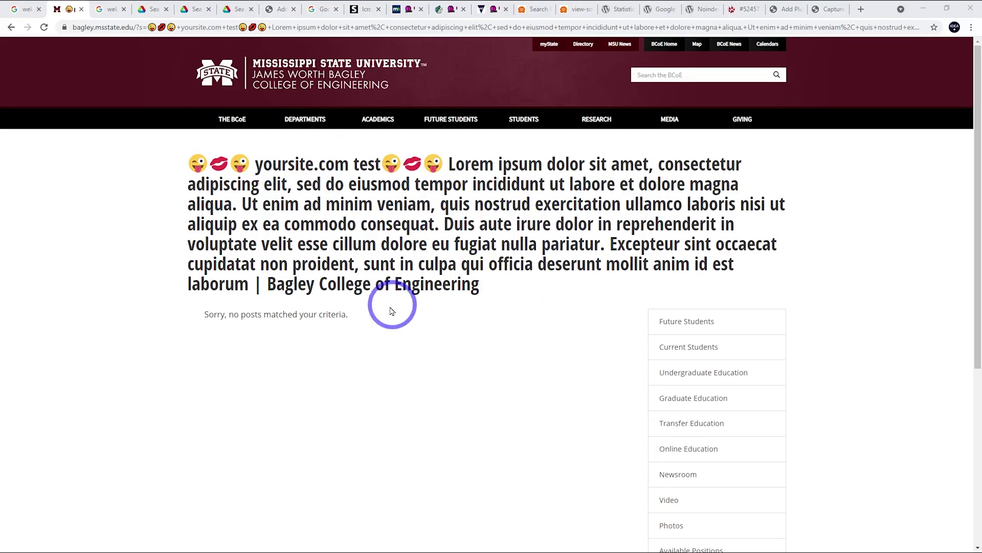
# Copy the address of the resulting emoji search results page.
pyautogui.click(316, 31)
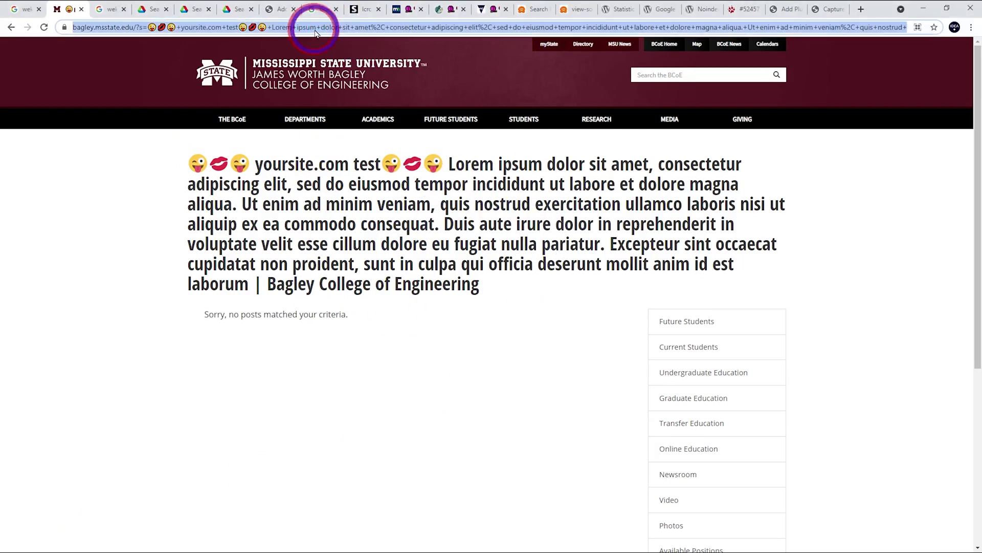
pyautogui.rightClick(316, 31)
pyautogui.click(370, 93)
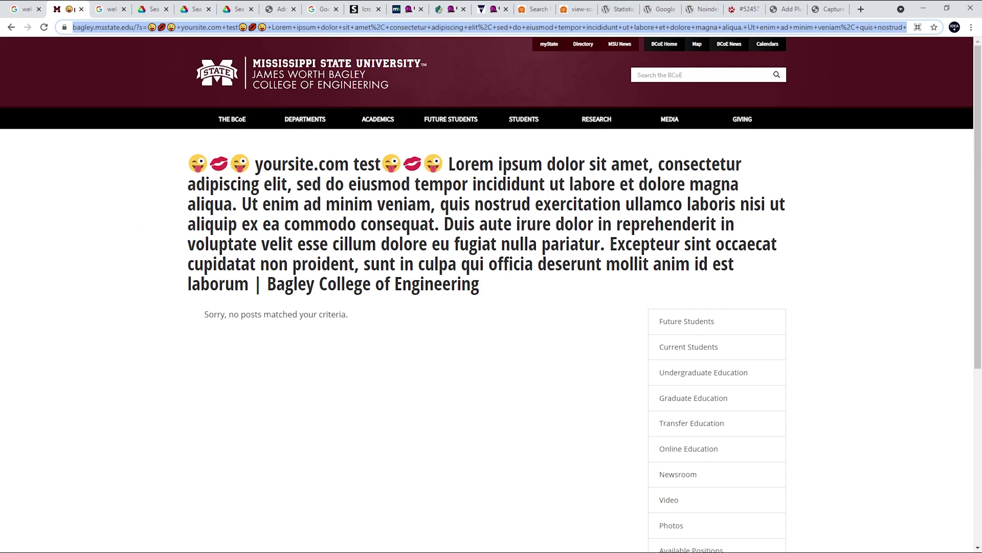
pyautogui.click(279, 9)
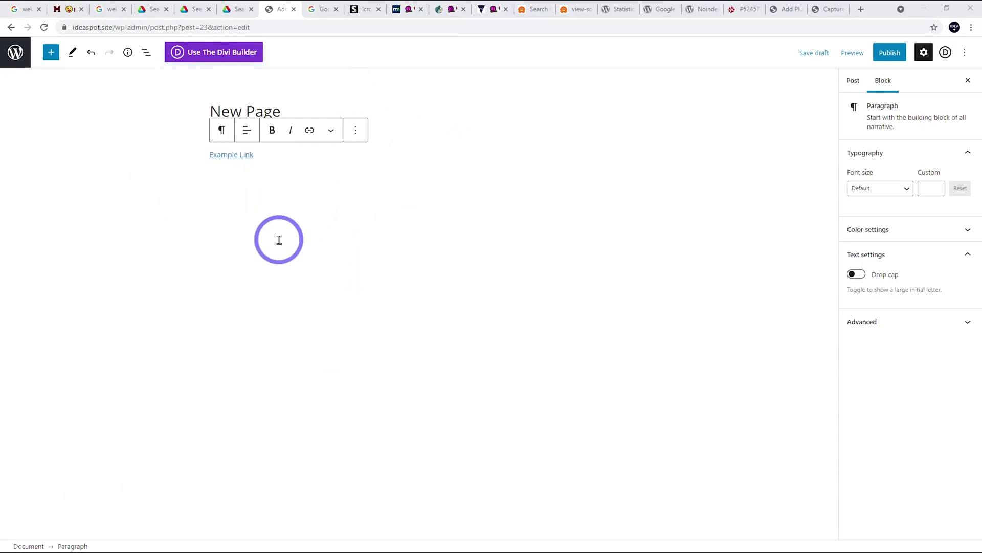
# Set the Example Link's destination to the copied Bagley College search results URL.
pyautogui.click(234, 154)
pyautogui.click(304, 183)
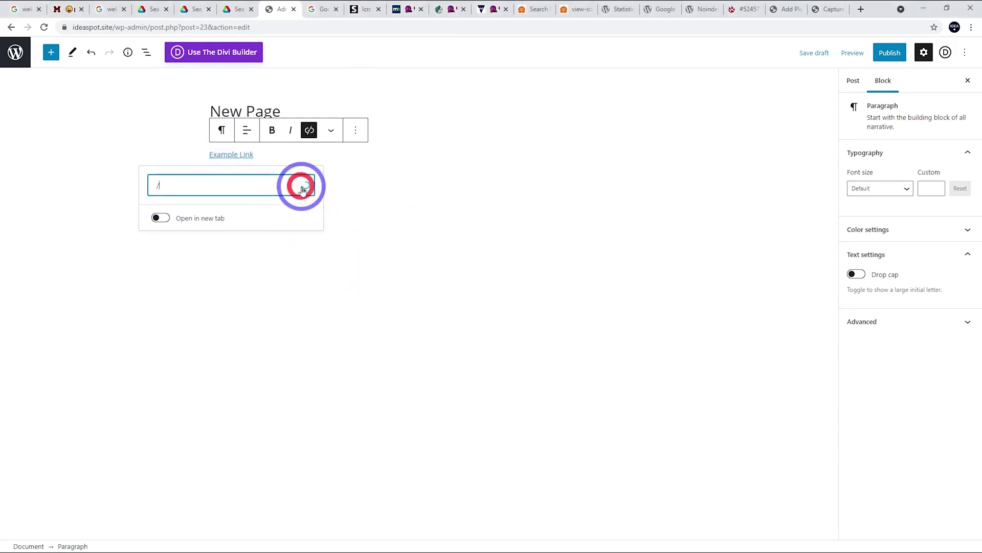
pyautogui.hotkey('ctrl', 'v')
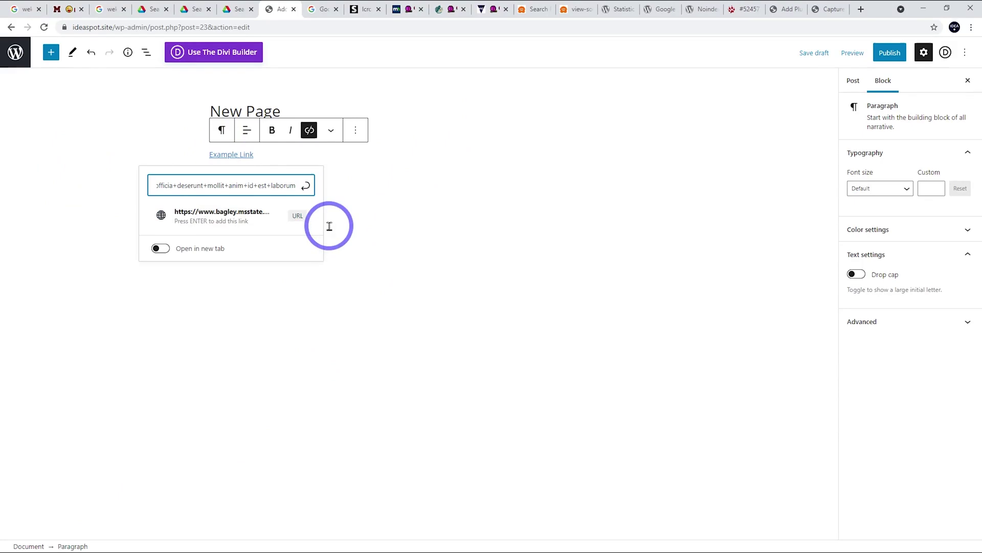
pyautogui.click(309, 185)
pyautogui.click(454, 204)
pyautogui.click(237, 156)
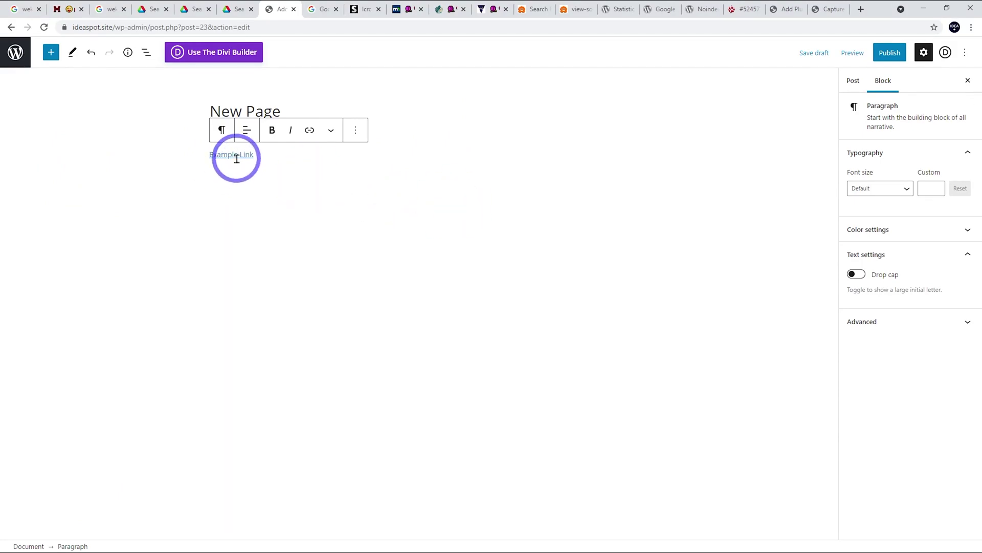
pyautogui.click(56, 9)
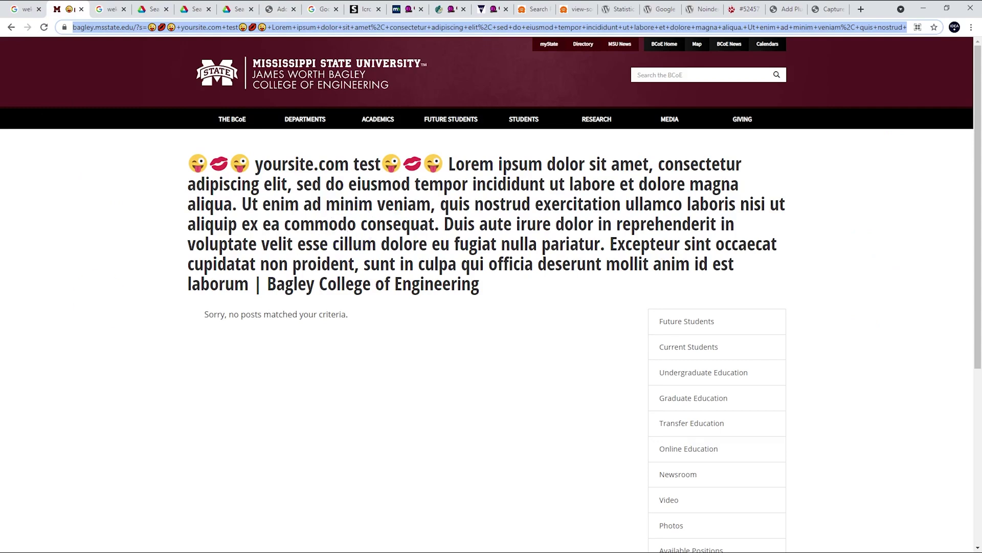
# Glance at the WordPress page editor before moving on to the Argonne LCRC spam page.
pyautogui.click(274, 9)
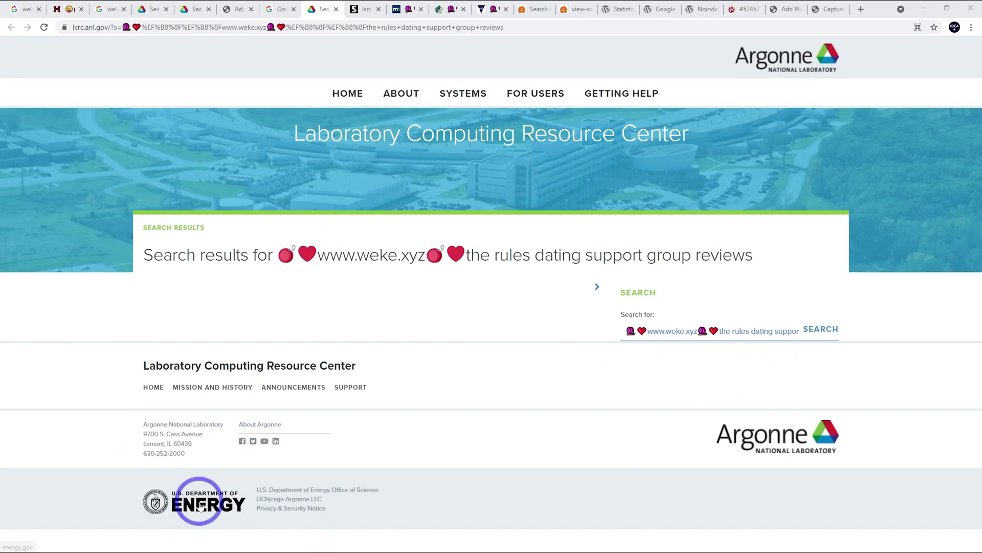
# Review the Sucuri SiteCheck report rating lcrc.anl.gov malware-free but medium risk.
pyautogui.click(367, 8)
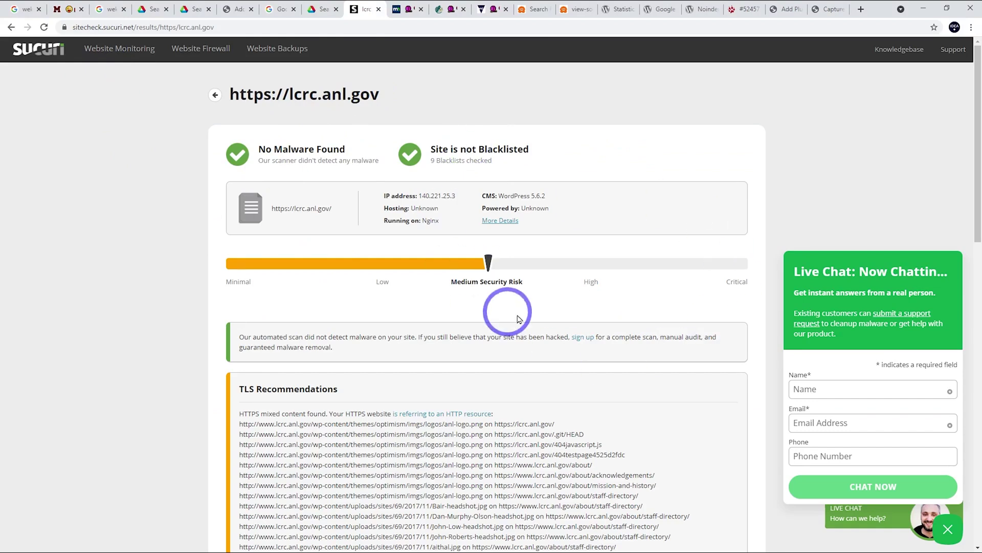
pyautogui.scroll(-2, 512, 348)
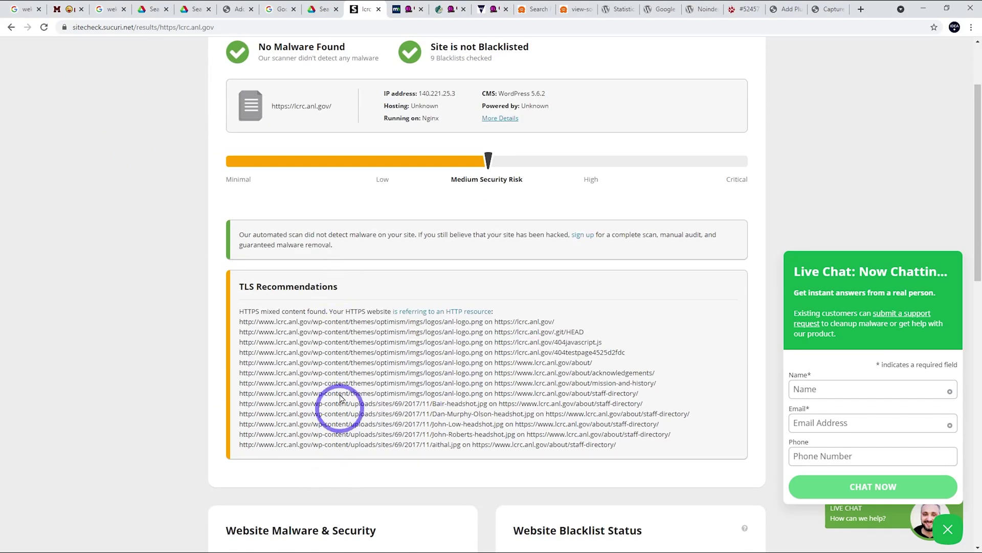
pyautogui.scroll(2, 353, 399)
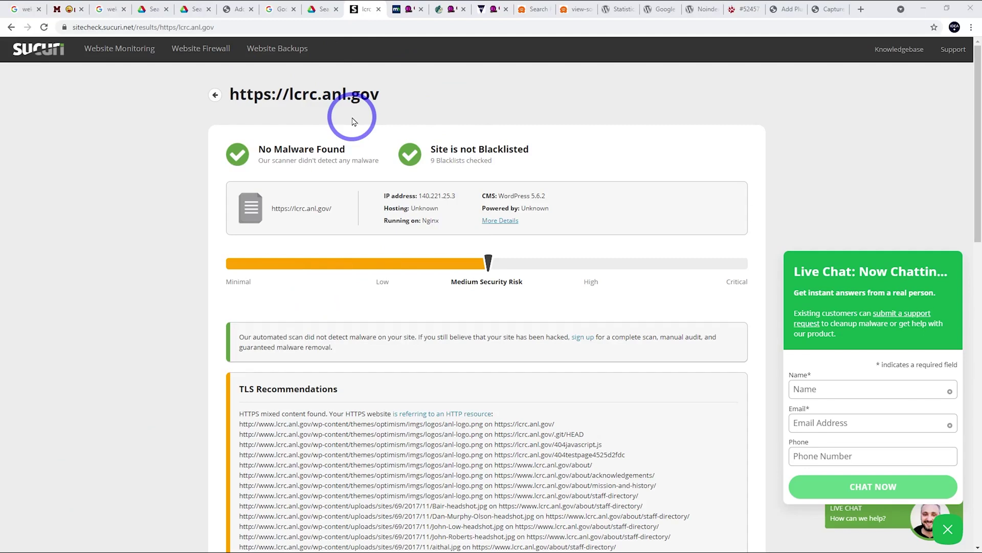
pyautogui.click(321, 8)
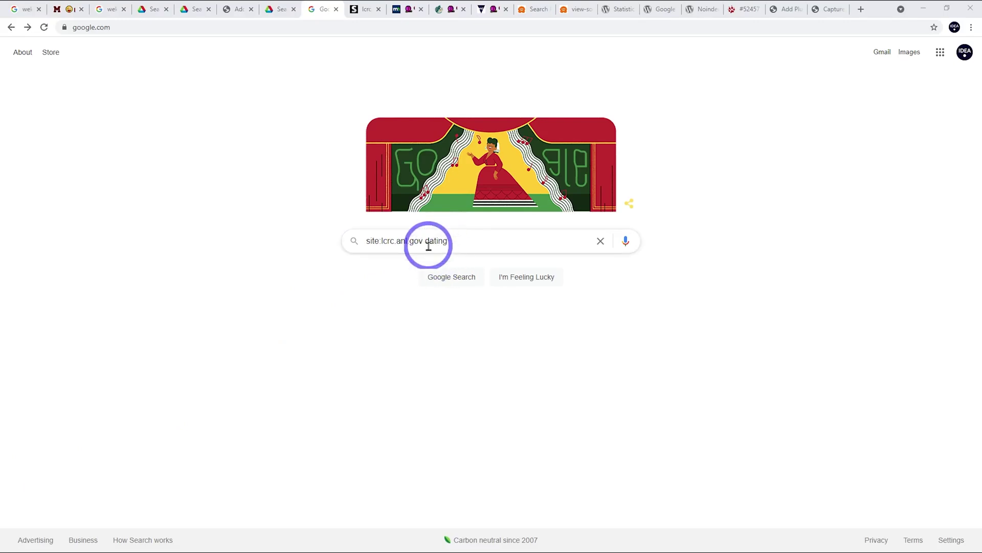
# Run the 'site:lcrc.anl.gov dating' search and scroll through its roughly 733 spam results.
pyautogui.click(474, 242)
pyautogui.press('Return')
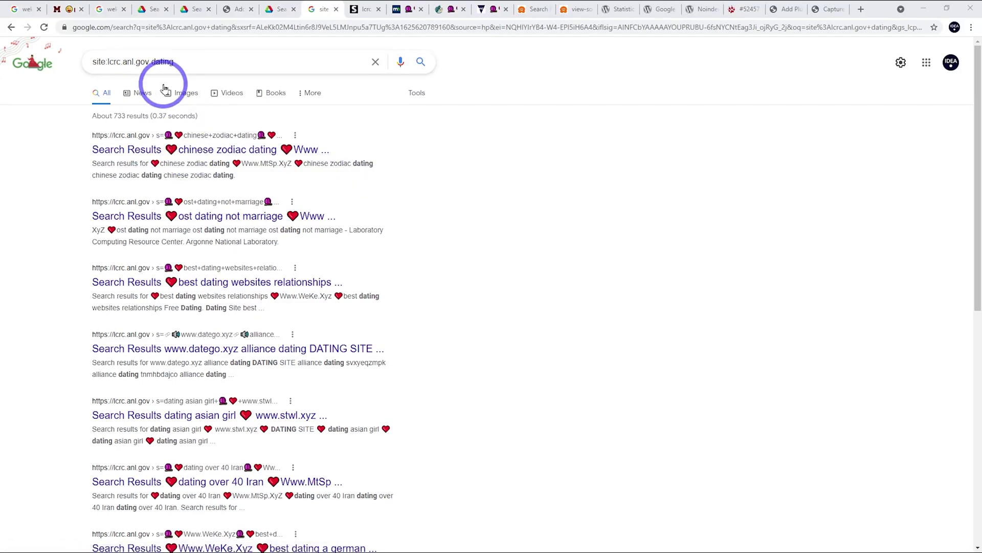
pyautogui.scroll(-8, 205, 112)
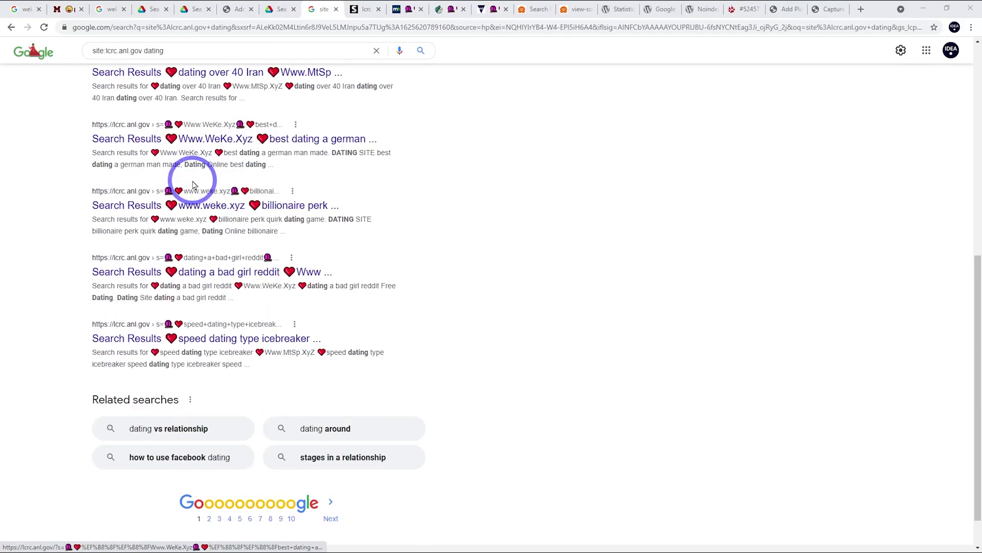
pyautogui.scroll(-2, 194, 184)
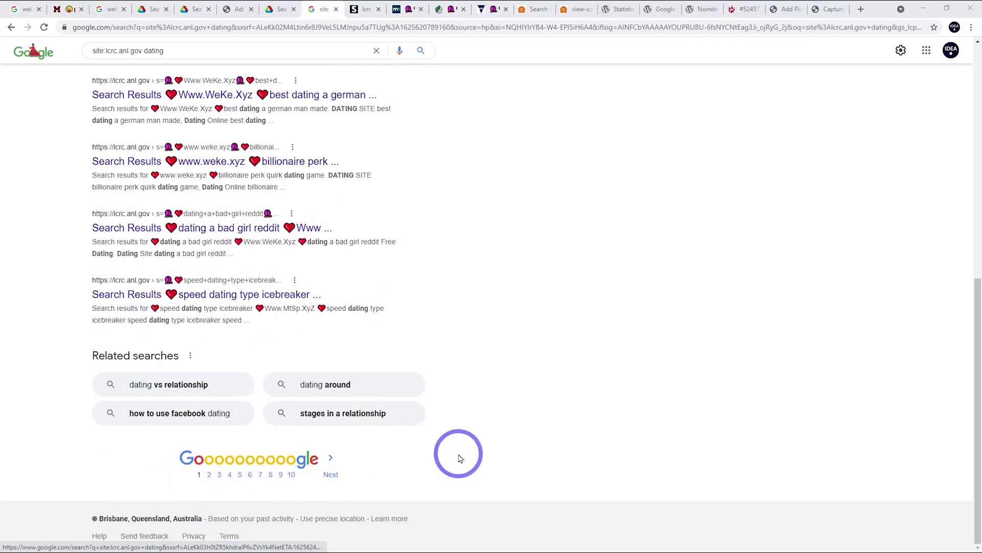
pyautogui.scroll(9, 459, 458)
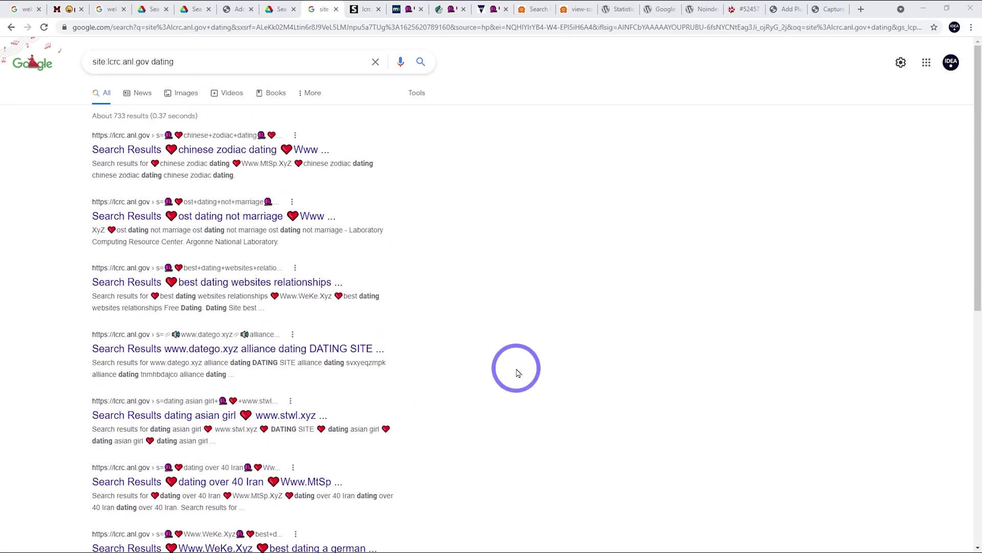
pyautogui.scroll(-3, 560, 338)
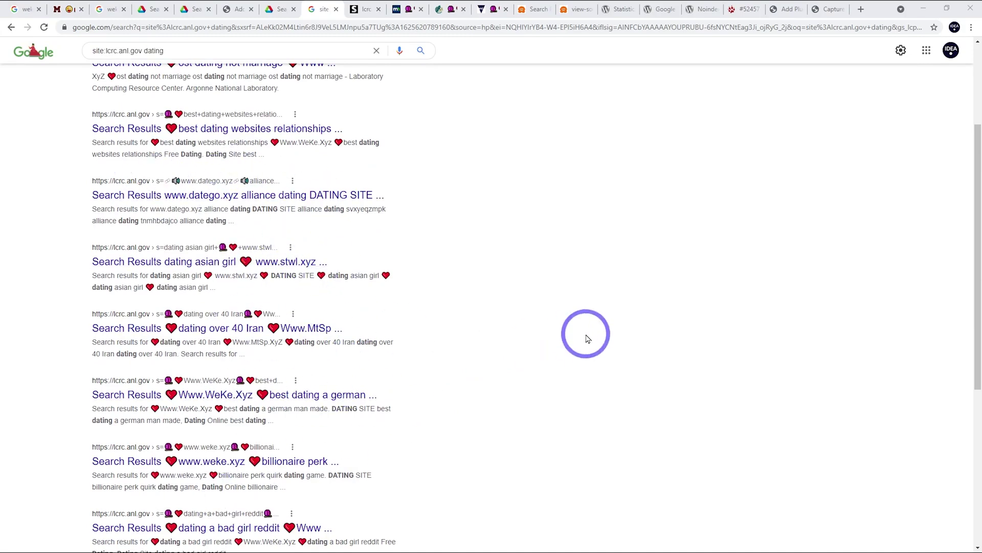
pyautogui.scroll(-3, 325, 408)
pyautogui.scroll(6, 450, 391)
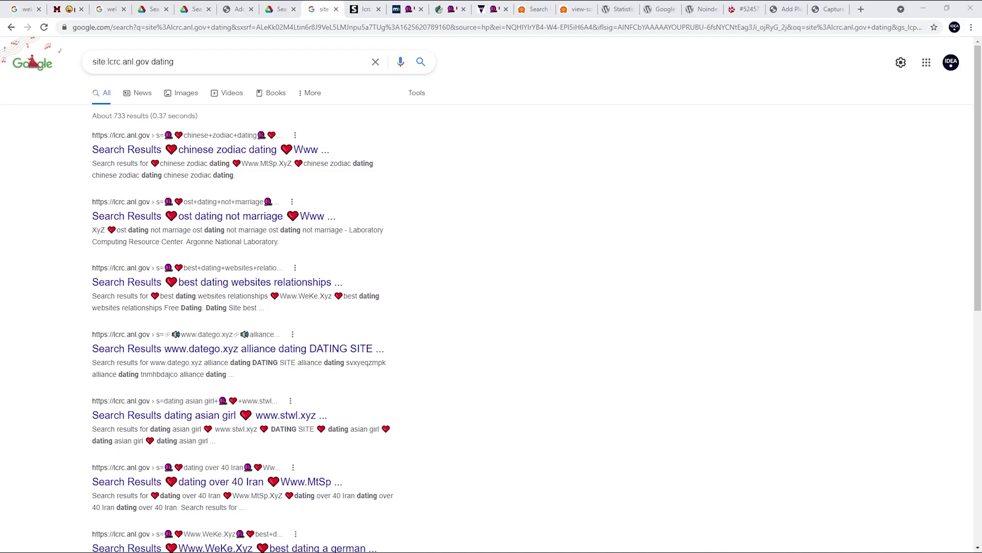
pyautogui.click(661, 8)
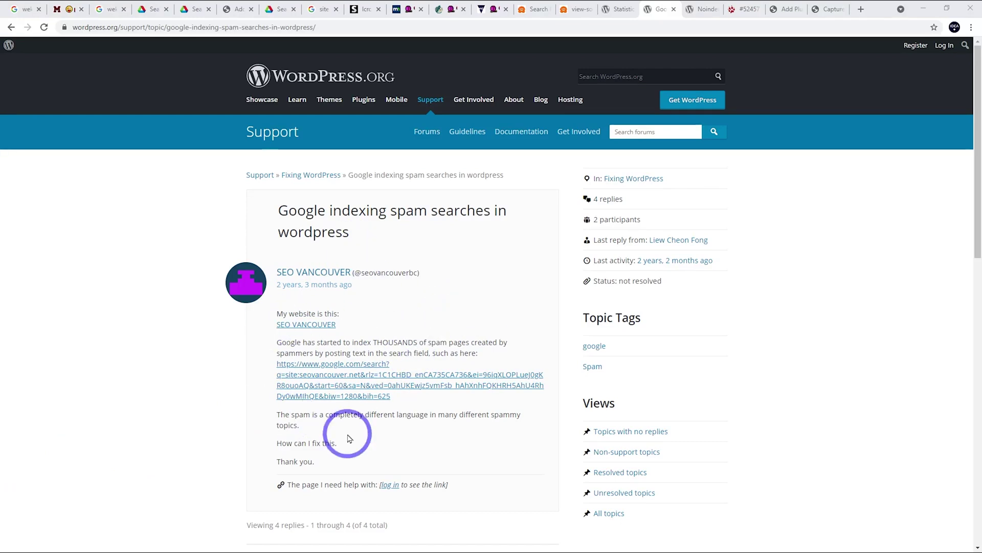
# Read through the spam-indexing thread's replies and its advice to noindex search pages.
pyautogui.scroll(-2, 358, 358)
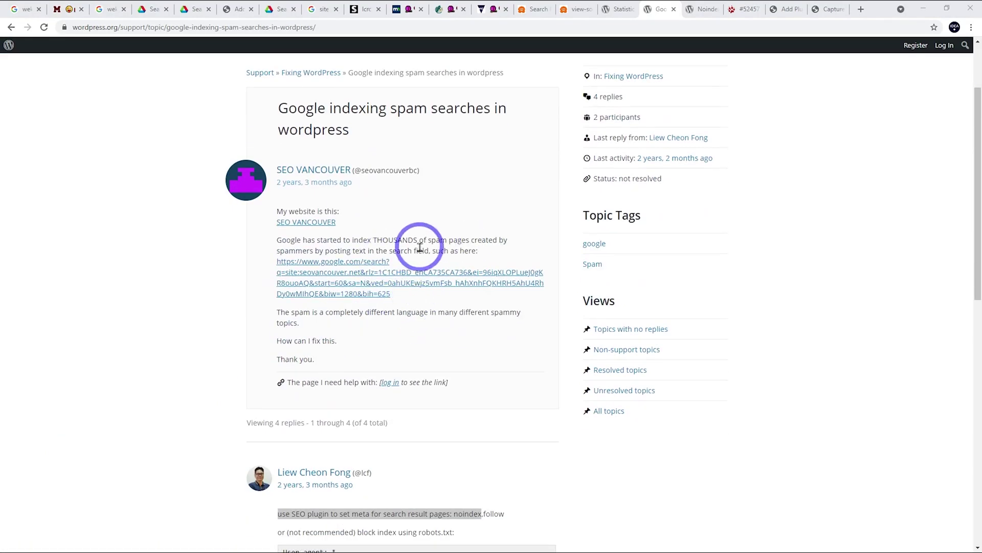
pyautogui.scroll(-5, 450, 237)
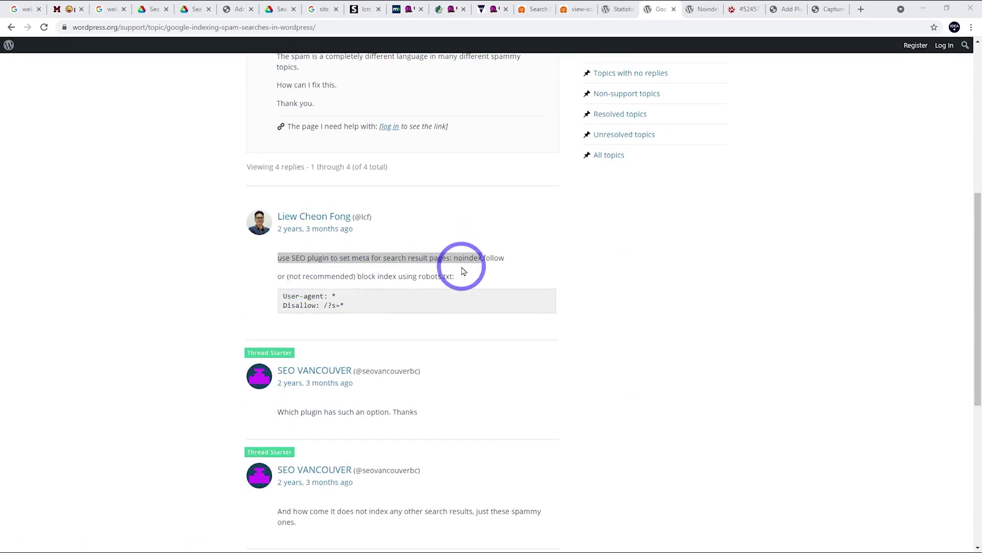
pyautogui.click(479, 264)
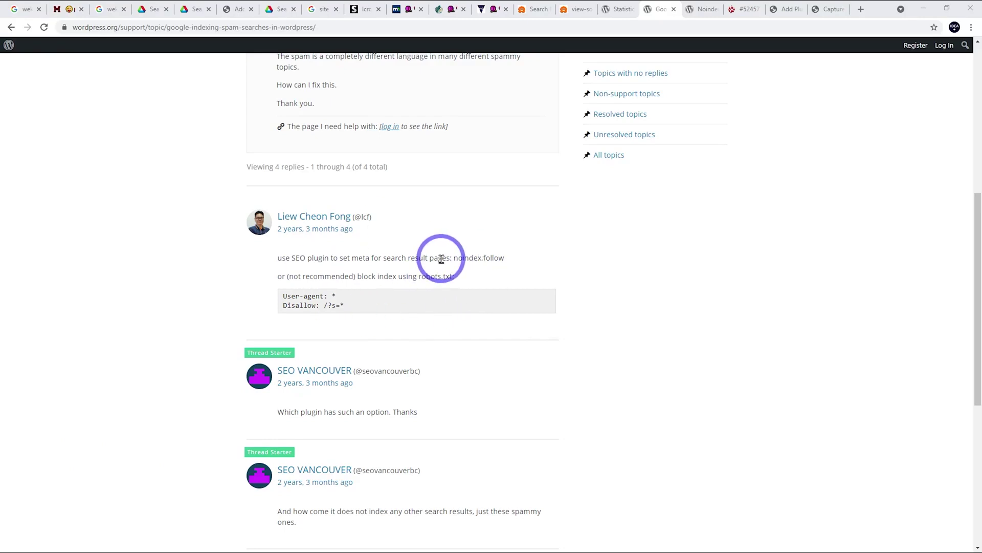
pyautogui.scroll(-6, 310, 270)
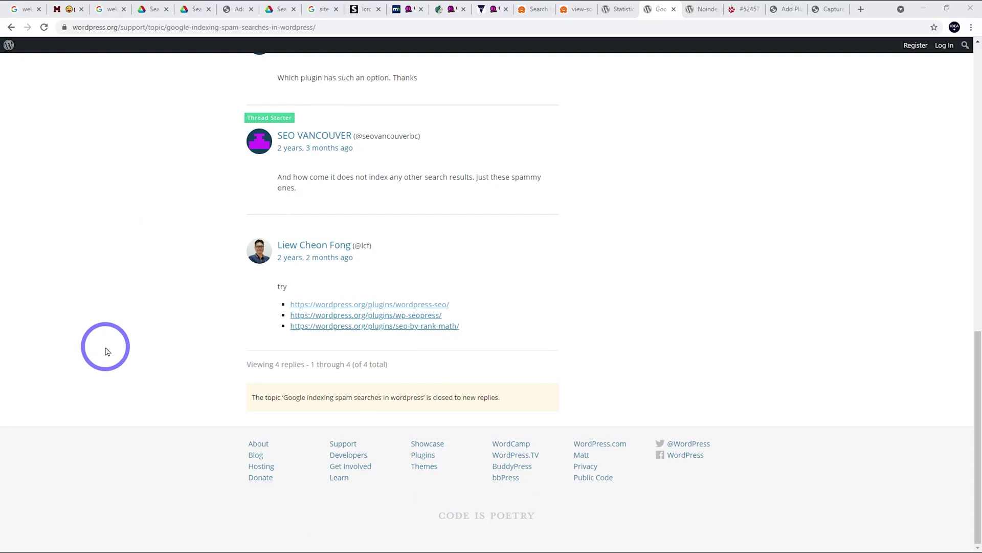
pyautogui.hotkey('ctrl', 'Tab')
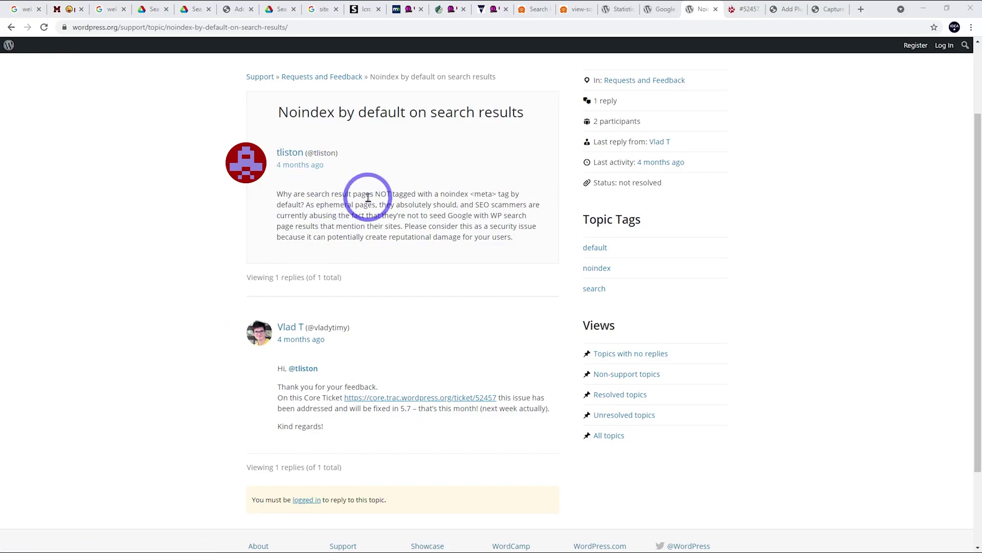
# Highlight the missing-noindex question and the 'fixed in 5.7' reply.
pyautogui.moveTo(349, 194); pyautogui.dragTo(309, 201)
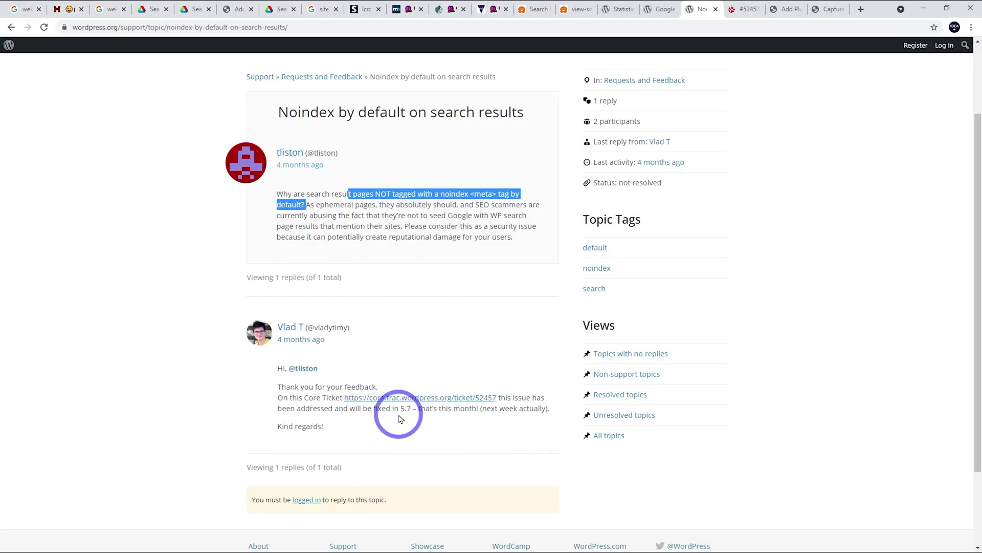
pyautogui.moveTo(373, 412); pyautogui.dragTo(412, 412)
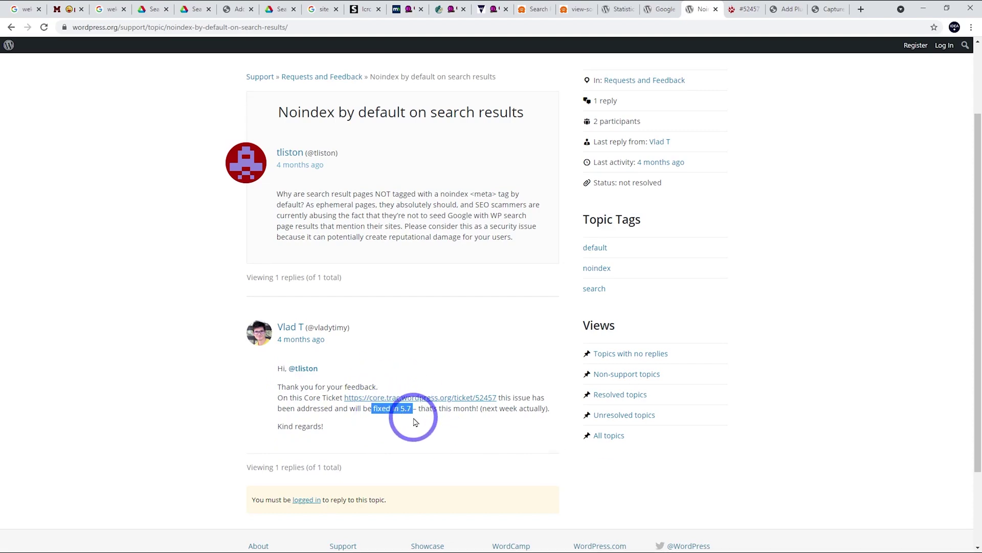
pyautogui.hotkey('ctrl', 'shift', 'Tab')
pyautogui.hotkey('ctrl', 'shift', 'Tab')
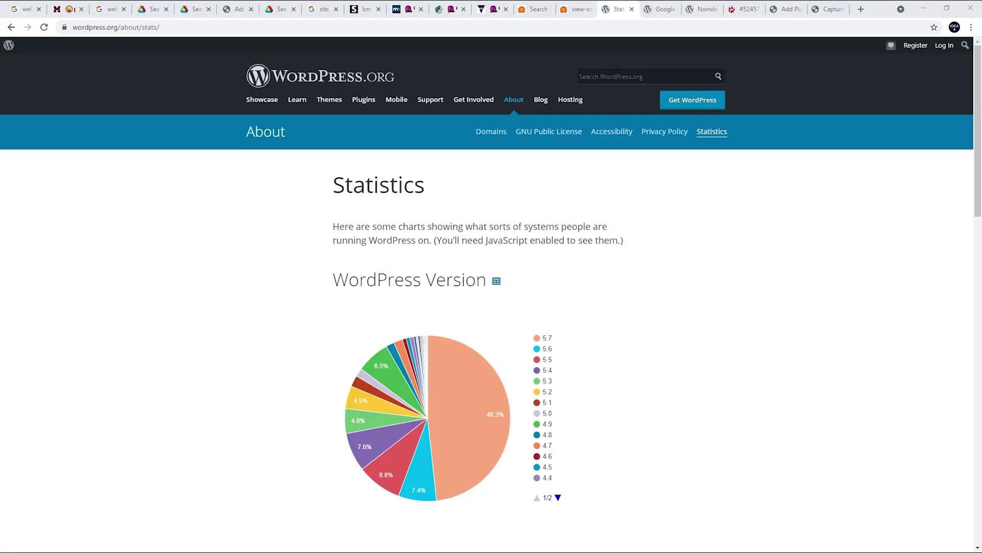
# Scroll the Statistics page down to the WordPress version pie chart.
pyautogui.scroll(-1, 254, 294)
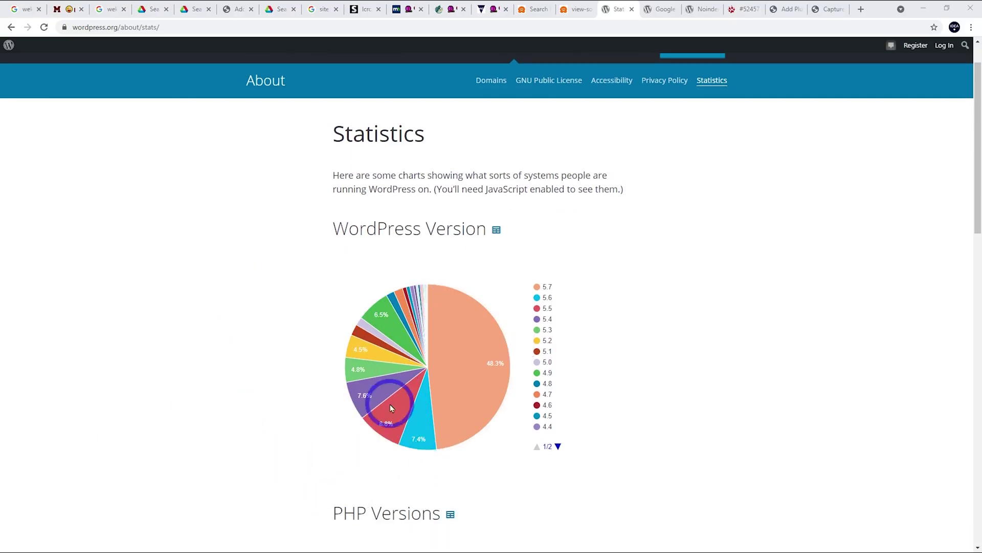
pyautogui.scroll(-1, 347, 301)
pyautogui.scroll(-1, 347, 301)
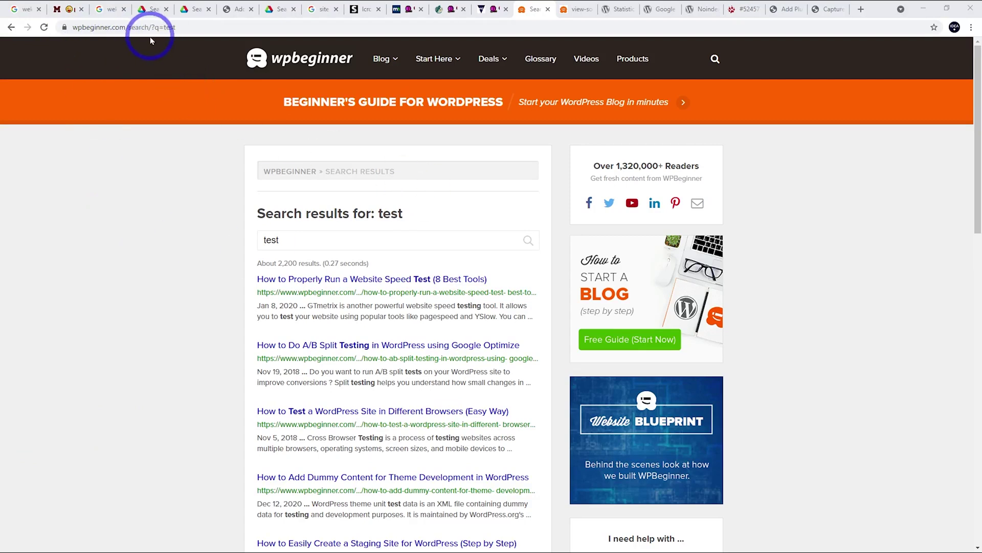
# View the wpbeginner search page source, highlight its robots noindex, follow meta tag, and return to the results.
pyautogui.rightClick(169, 210)
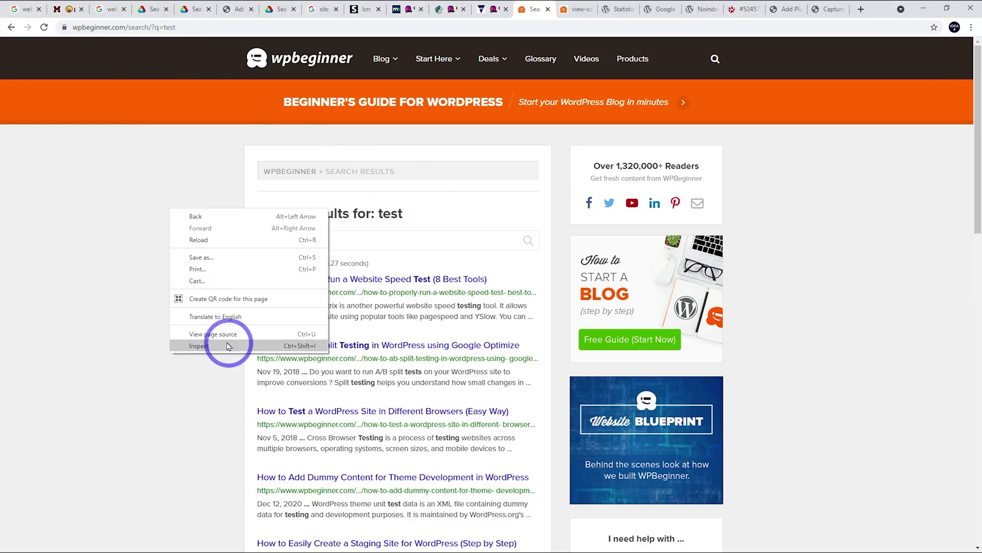
pyautogui.click(217, 333)
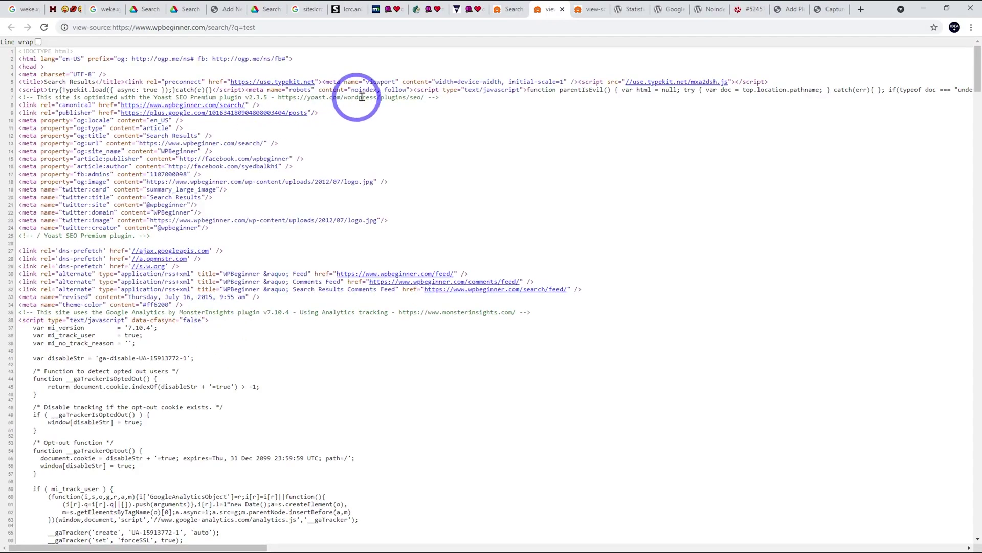
pyautogui.moveTo(380, 90); pyautogui.dragTo(251, 90)
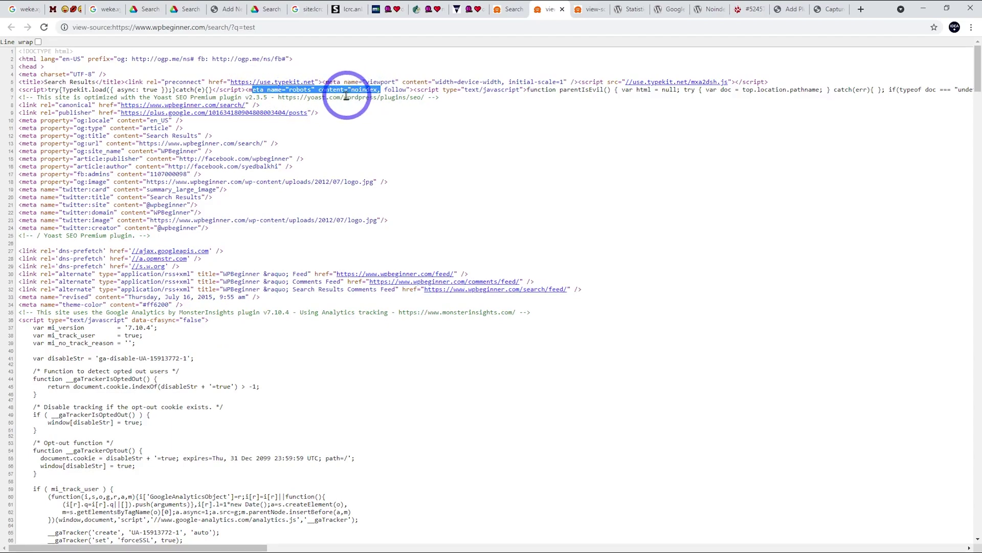
pyautogui.click(511, 9)
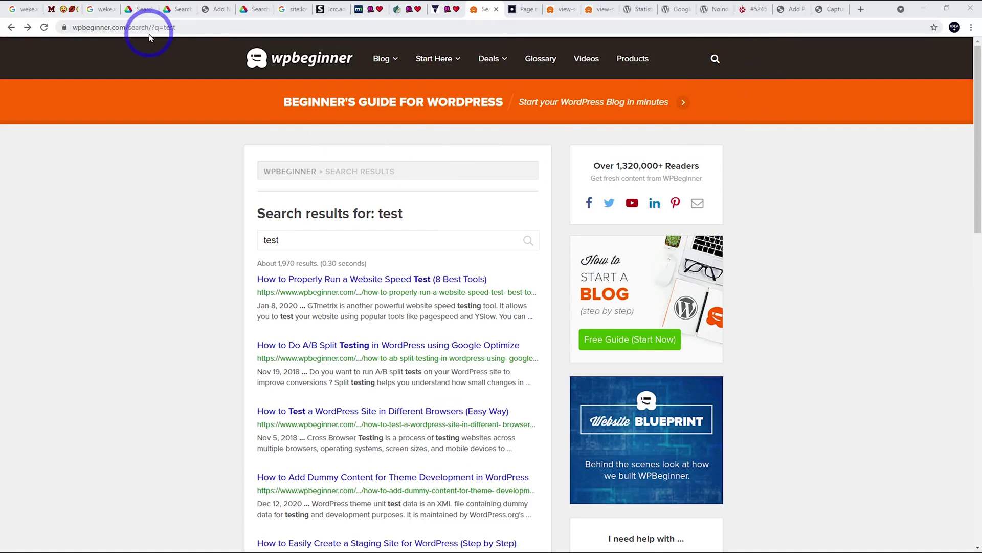
# Reload wpbeginner's search at the /?s=test address and highlight the ?s=test query.
pyautogui.click(134, 28)
pyautogui.moveTo(134, 28); pyautogui.dragTo(358, 24)
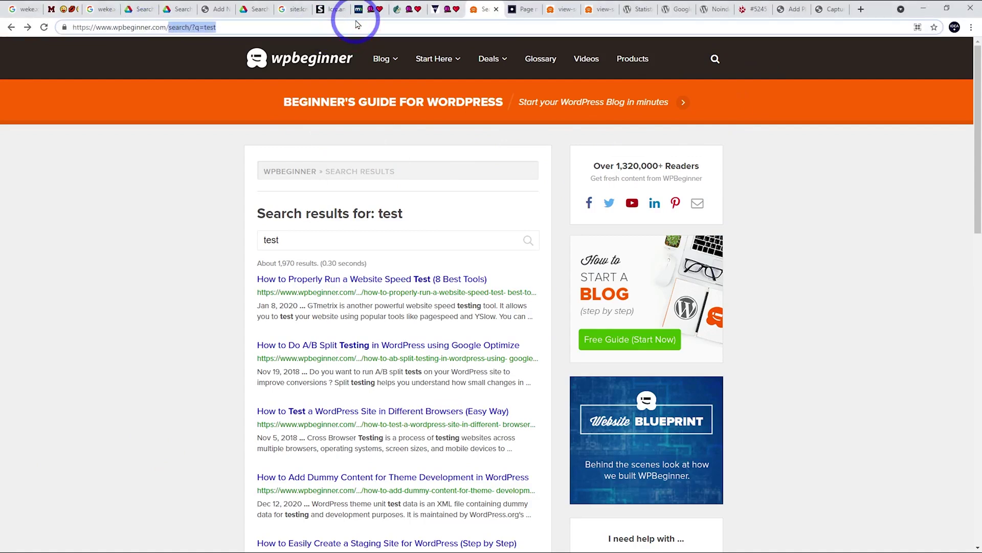
pyautogui.write('?')
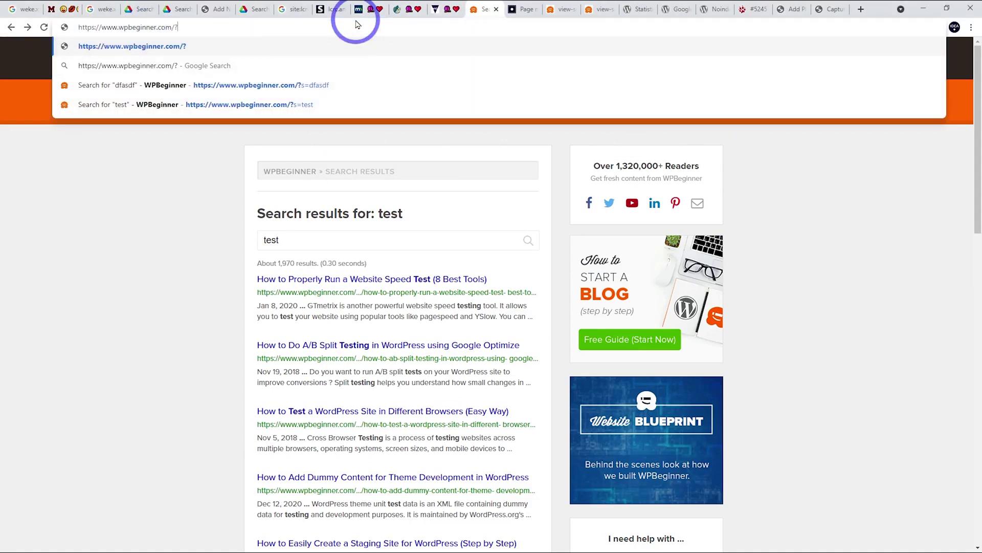
pyautogui.write('s=')
pyautogui.write('test')
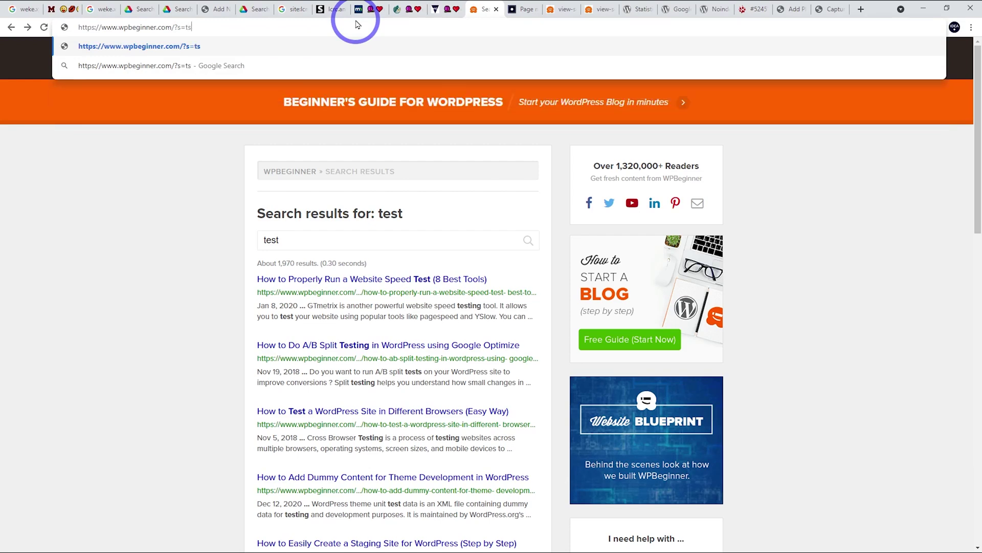
pyautogui.press('Return')
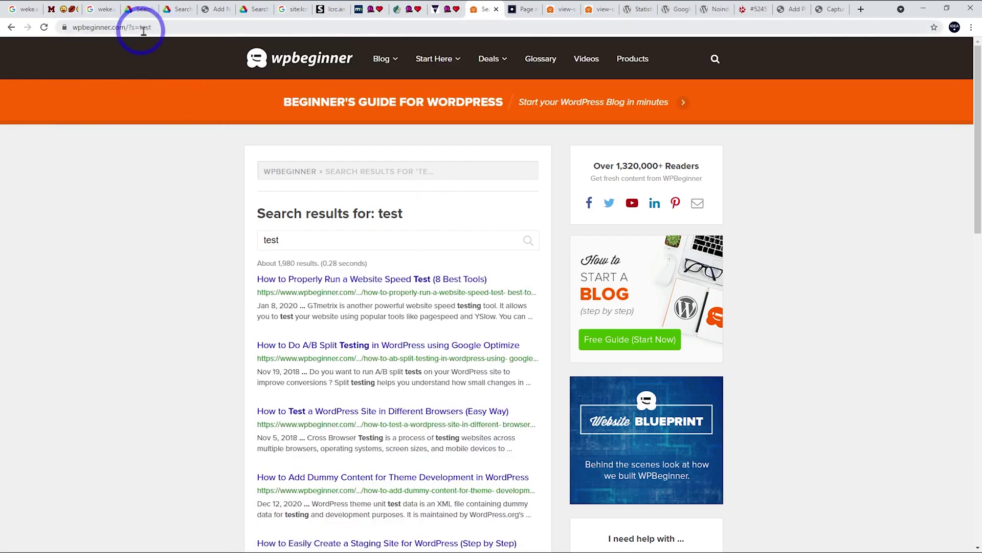
pyautogui.click(128, 31)
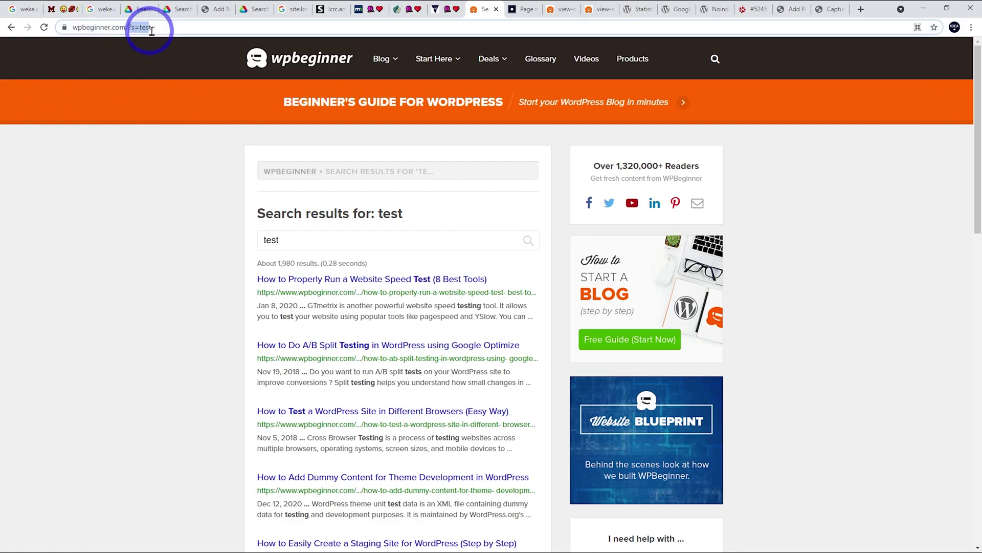
pyautogui.moveTo(192, 28); pyautogui.dragTo(170, 36)
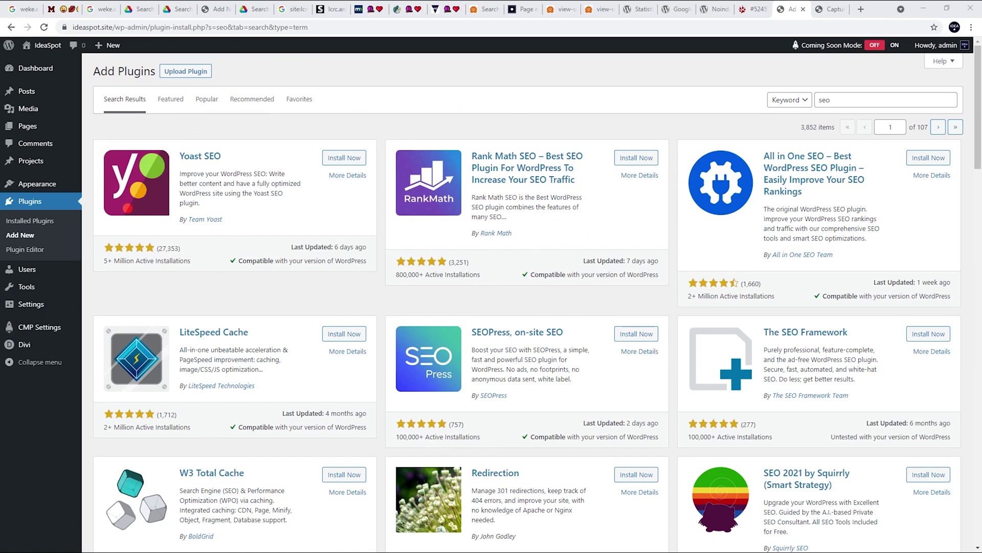
pyautogui.hotkey('ctrl', 'Tab')
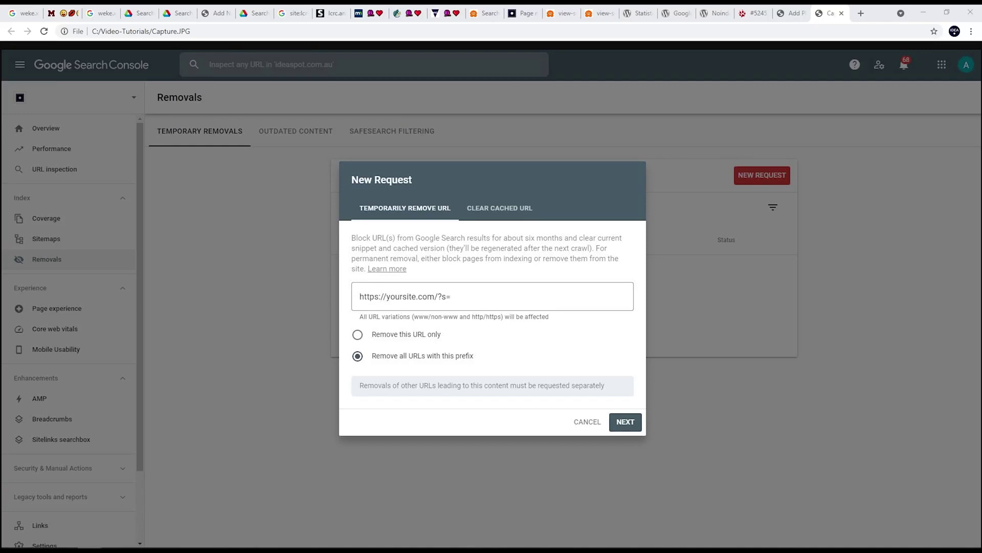